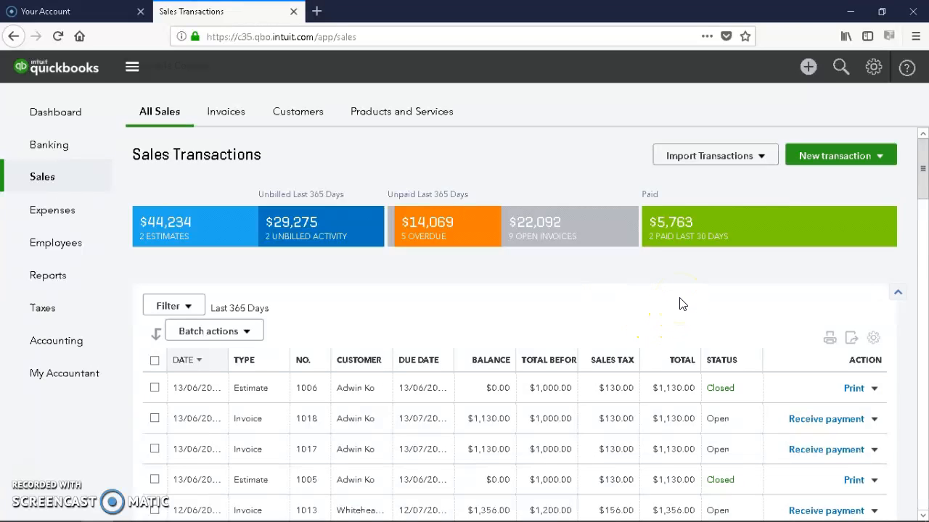
Step: Open the company's Audit Log and look through the events recorded this month
left_click(874, 75)
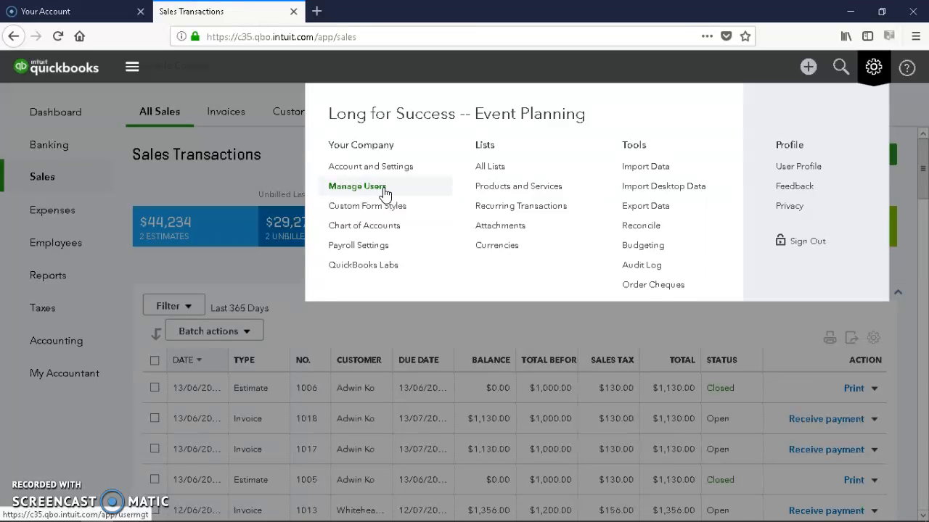
left_click(657, 268)
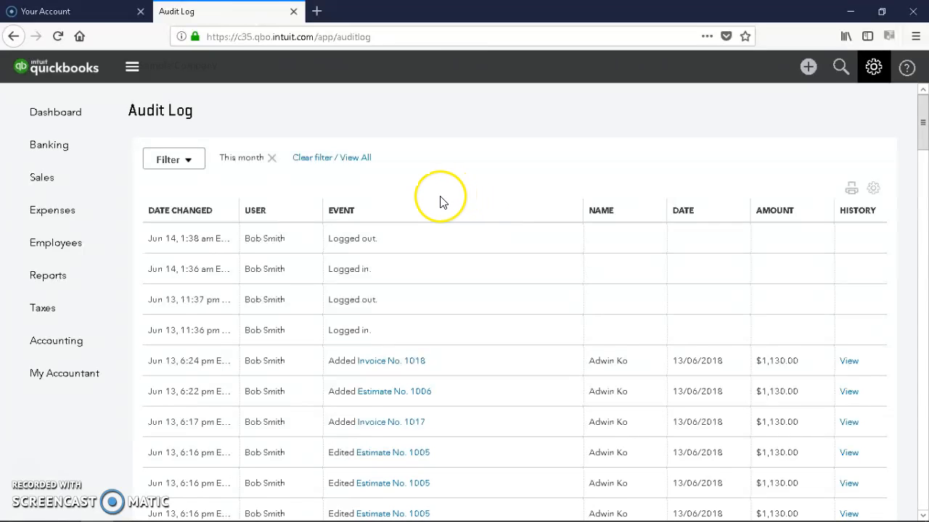
scroll(439, 199, "down", 2)
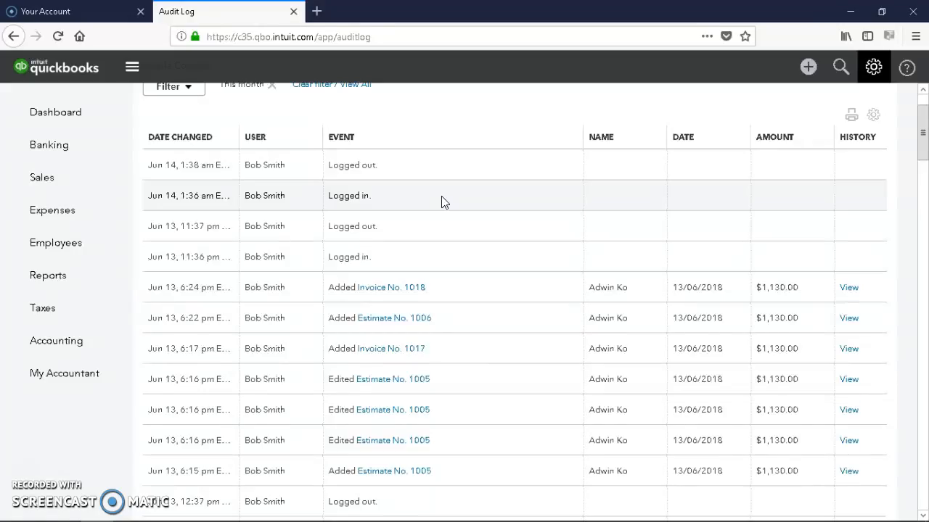
scroll(444, 202, "down", 10)
scroll(444, 201, "down", 12)
scroll(444, 201, "up", 8)
scroll(444, 202, "up", 15)
left_click(470, 208)
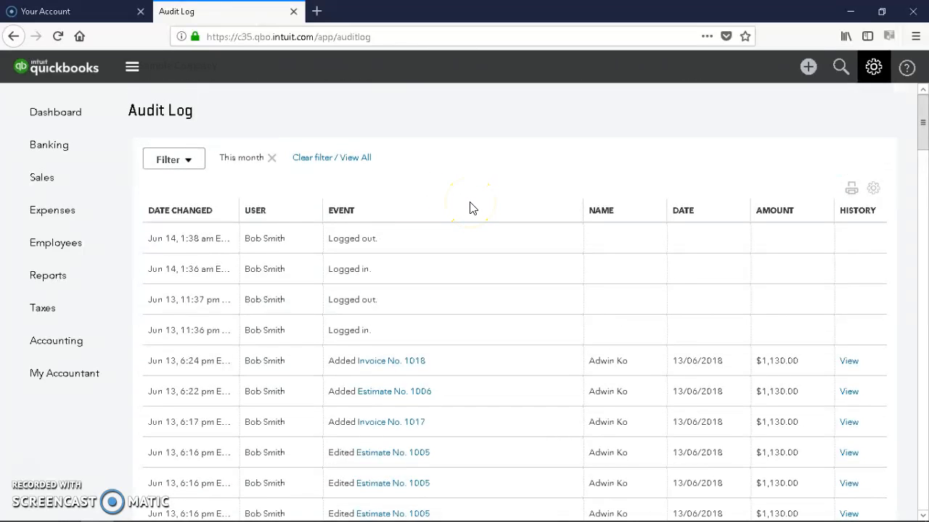
left_click(428, 227)
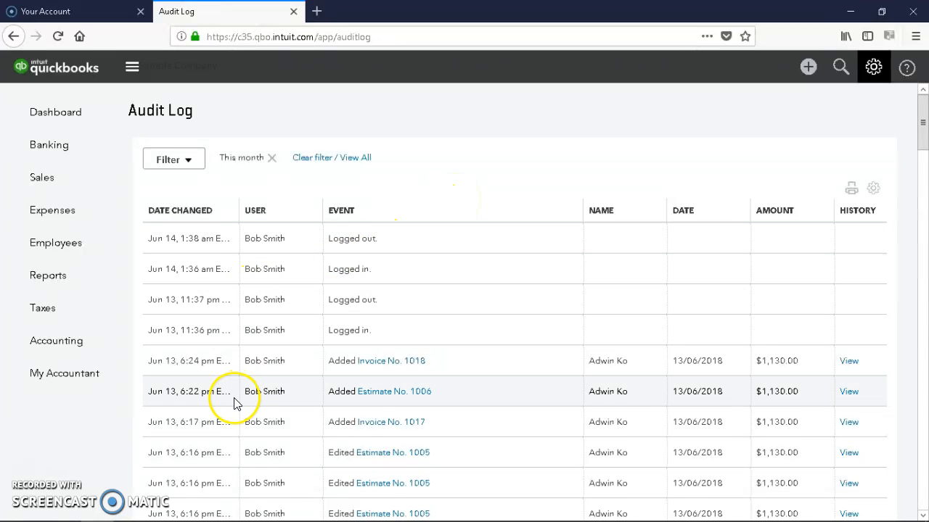
Step: Examine the audit log's older entries for product edits, added categories, sign-ins, payments and invoices, ending back at the newest events
scroll(234, 404, "down", 10)
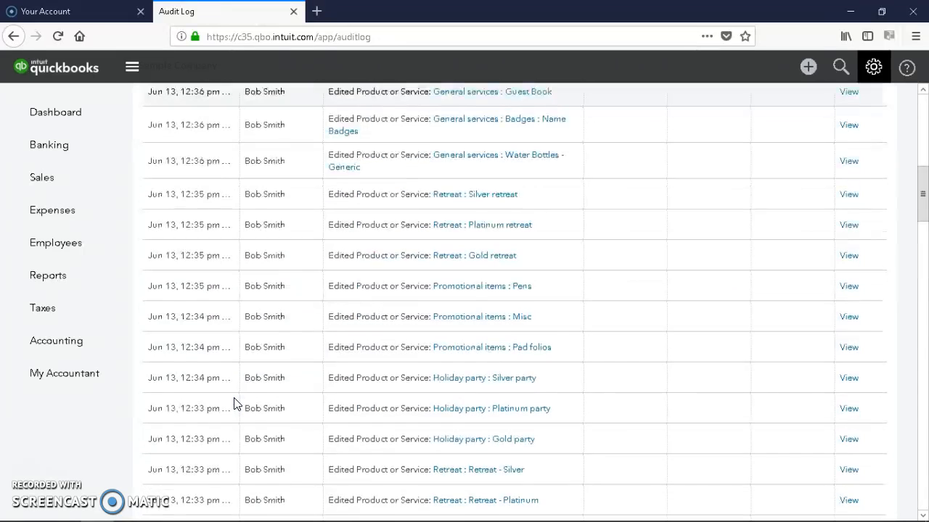
scroll(233, 405, "down", 15)
left_click(290, 405)
scroll(291, 408, "down", 4)
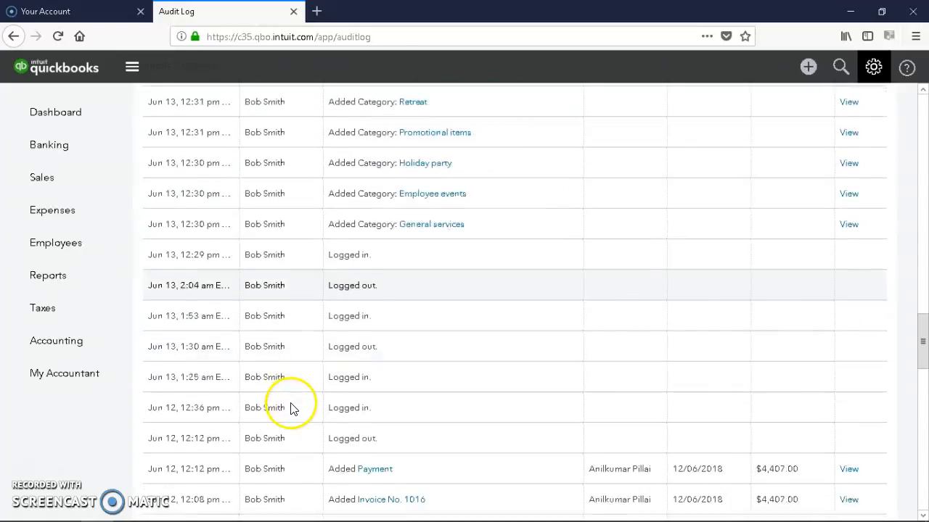
scroll(290, 407, "down", 4)
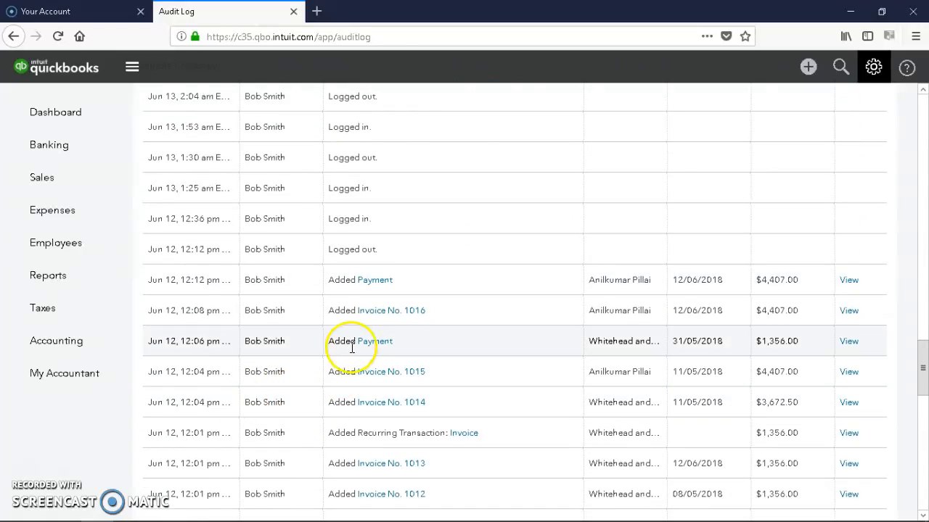
scroll(352, 349, "up", 20)
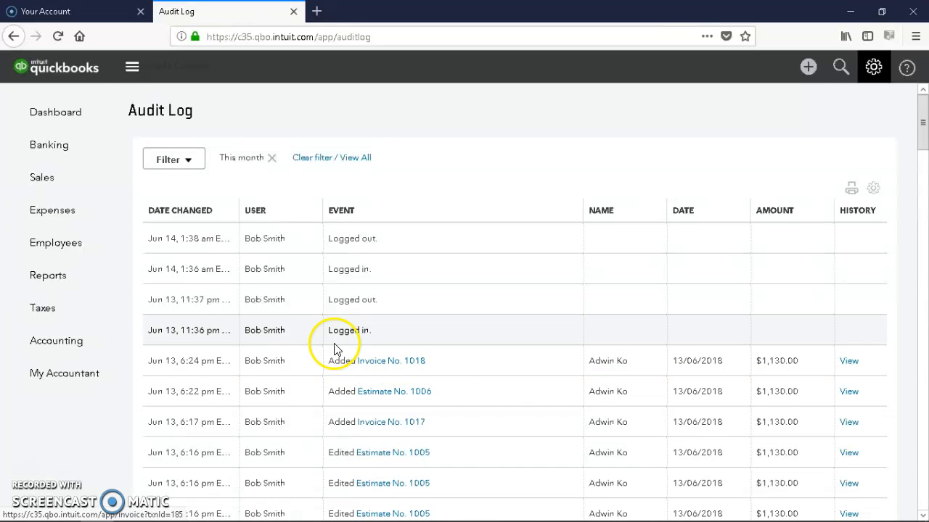
scroll(337, 352, "down", 3)
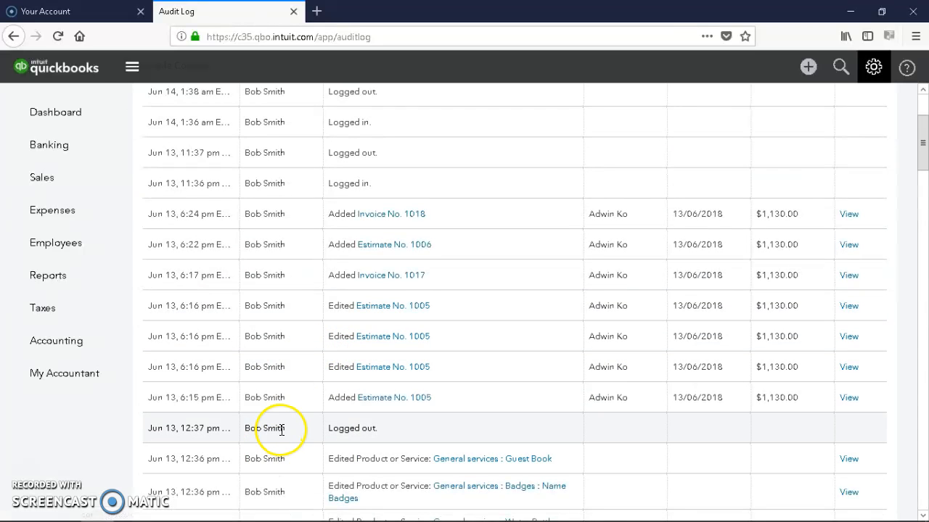
scroll(273, 298, "up", 2)
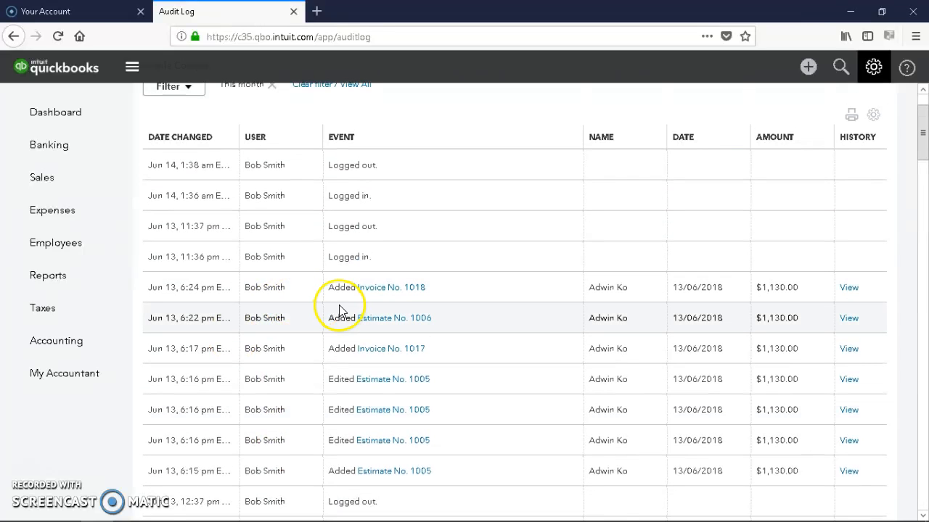
scroll(338, 304, "up", 2)
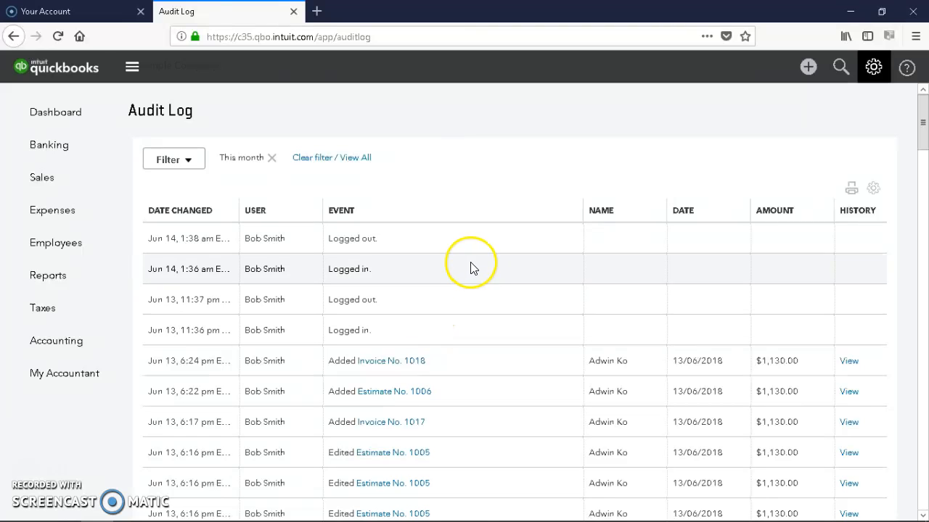
Step: Open Invoice No. 1018 from its audit log entry and review the invoice's details
left_click(389, 361)
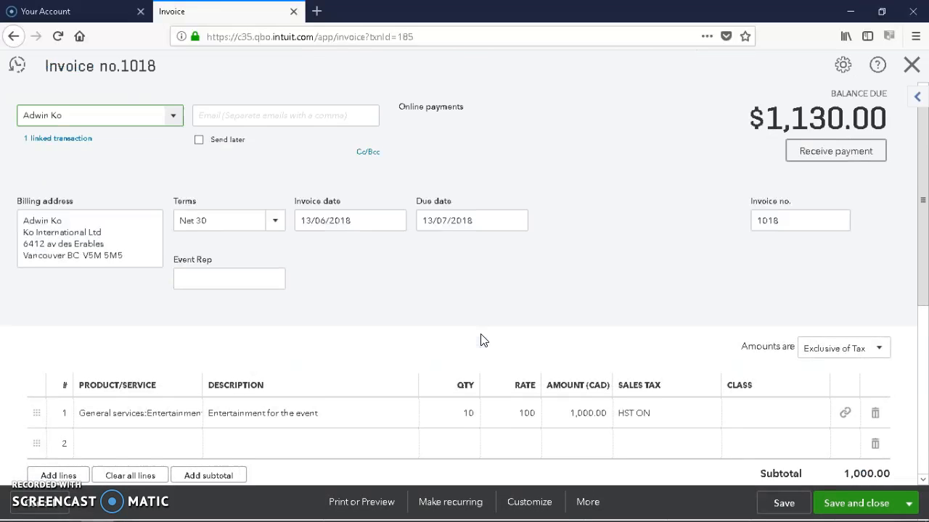
left_click(508, 306)
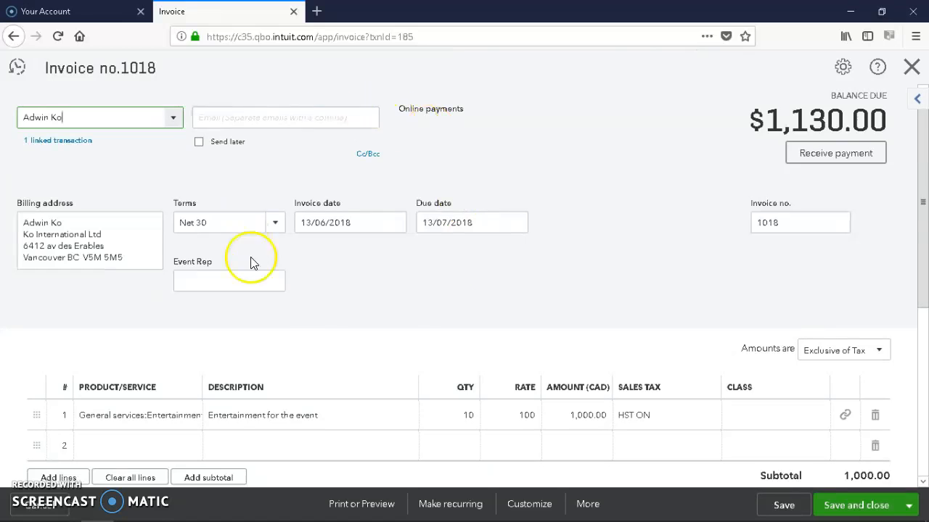
scroll(332, 311, "down", 3)
scroll(333, 318, "up", 3)
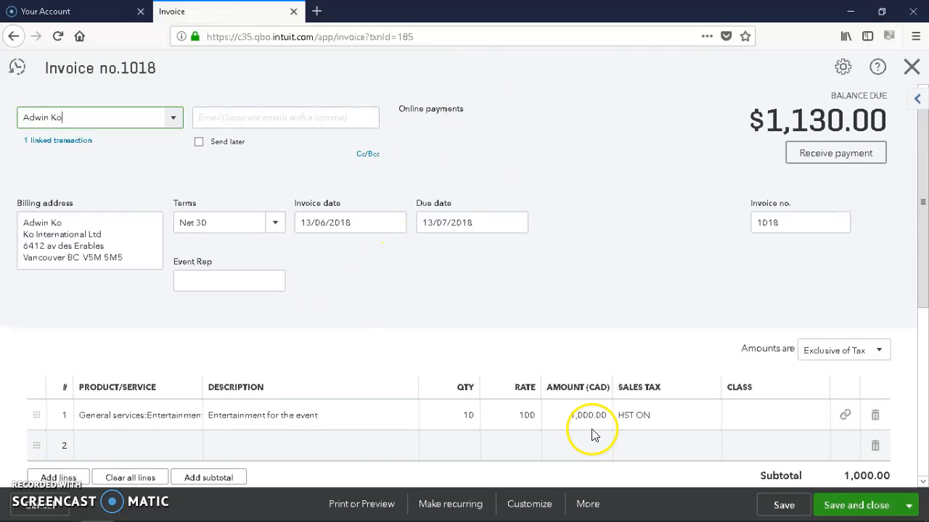
Step: Open the audit history of Invoice No. 1018, review its recorded transaction details and collapse the Jun 13 entry
left_click(602, 504)
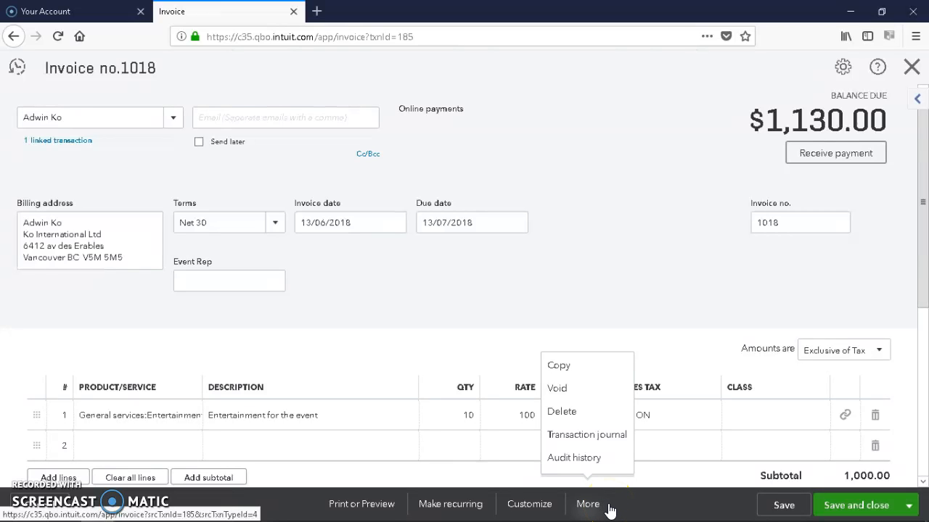
left_click(589, 512)
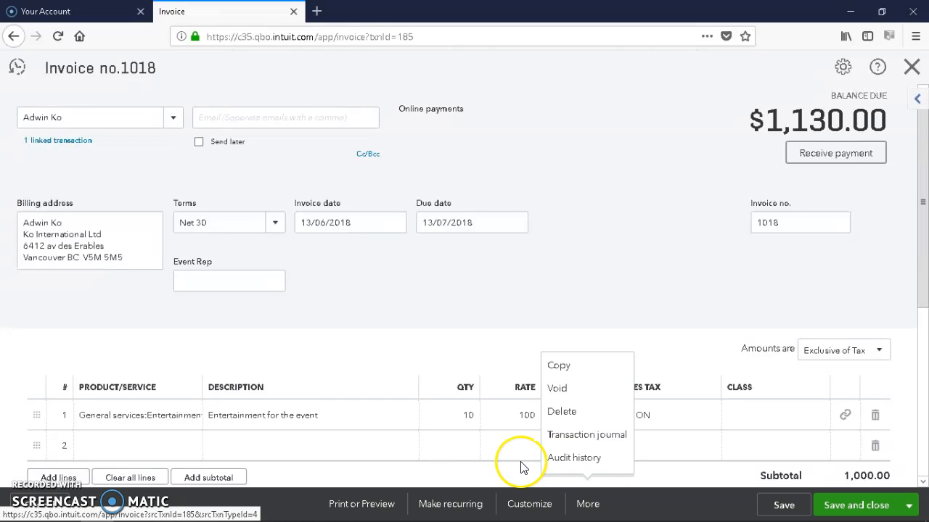
left_click(585, 466)
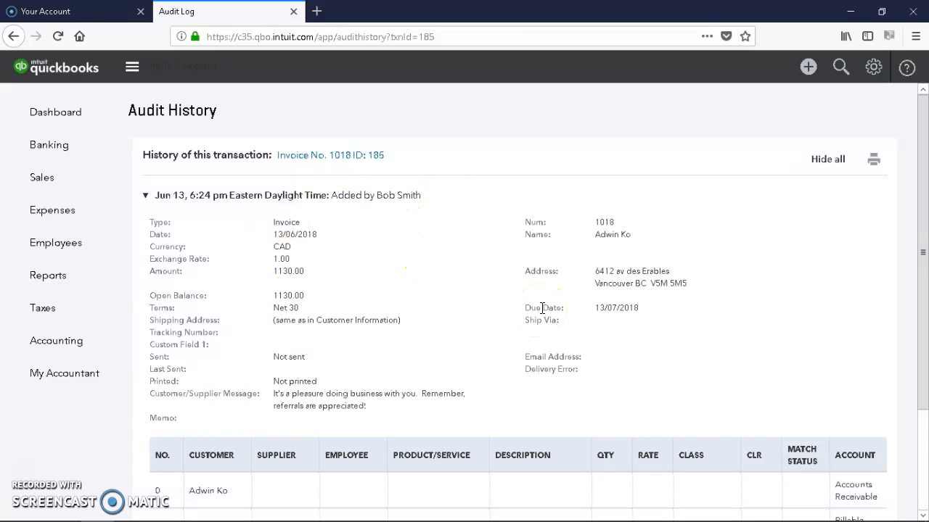
scroll(613, 303, "down", 3)
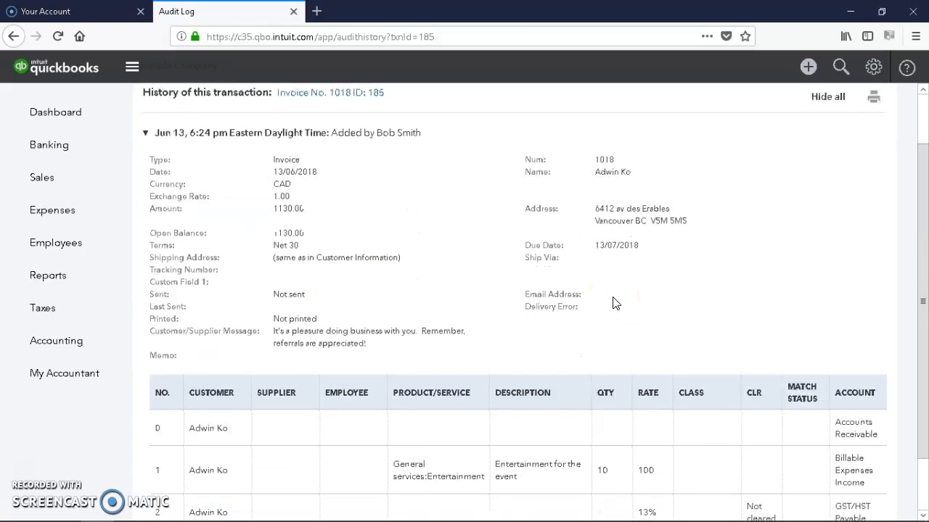
scroll(613, 303, "up", 3)
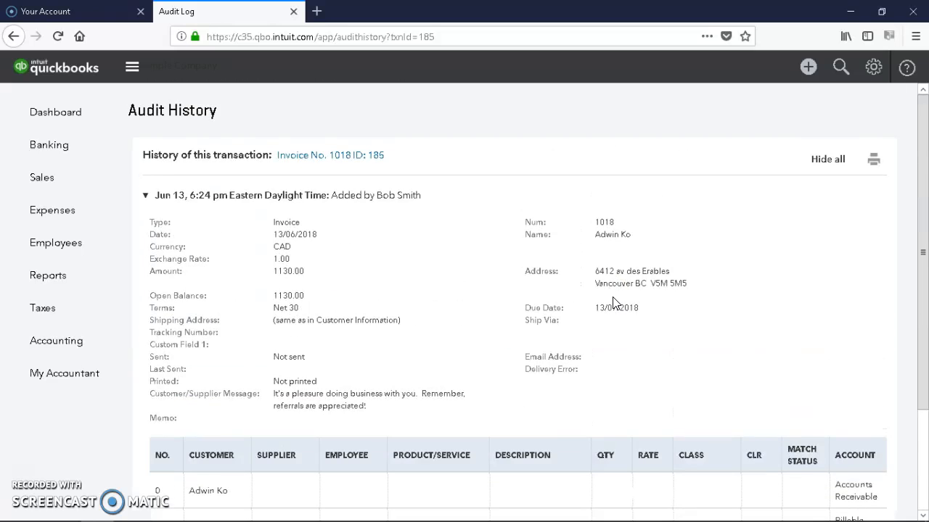
left_click(146, 198)
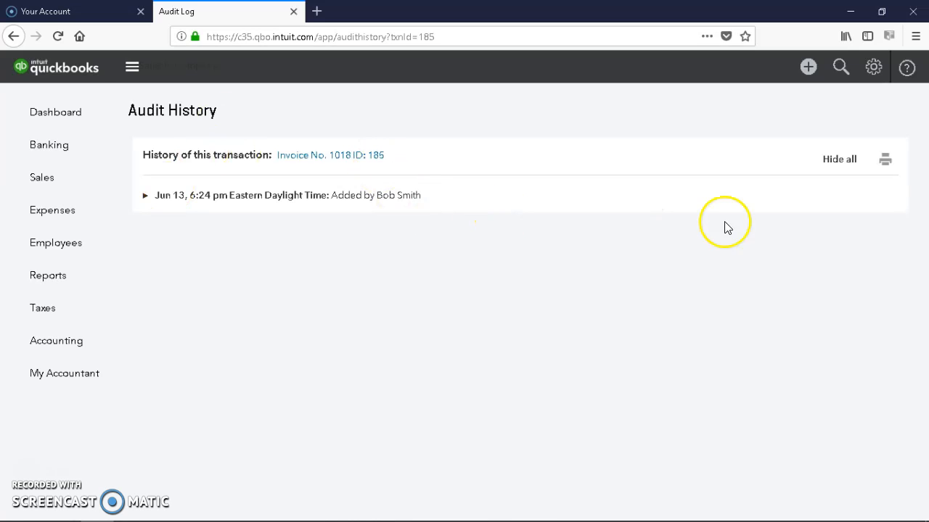
Step: Return to the full Audit Log and review the recent invoice, estimate and product change entries
left_click(873, 67)
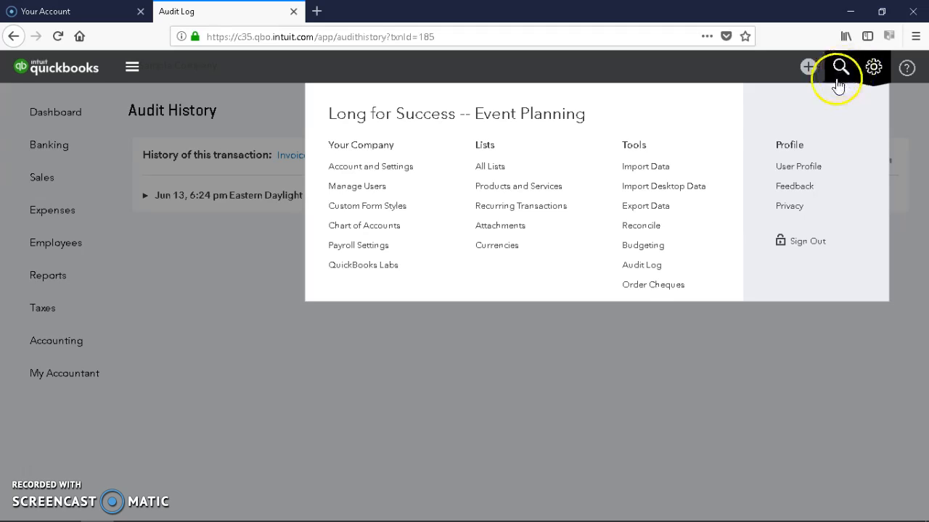
left_click(627, 268)
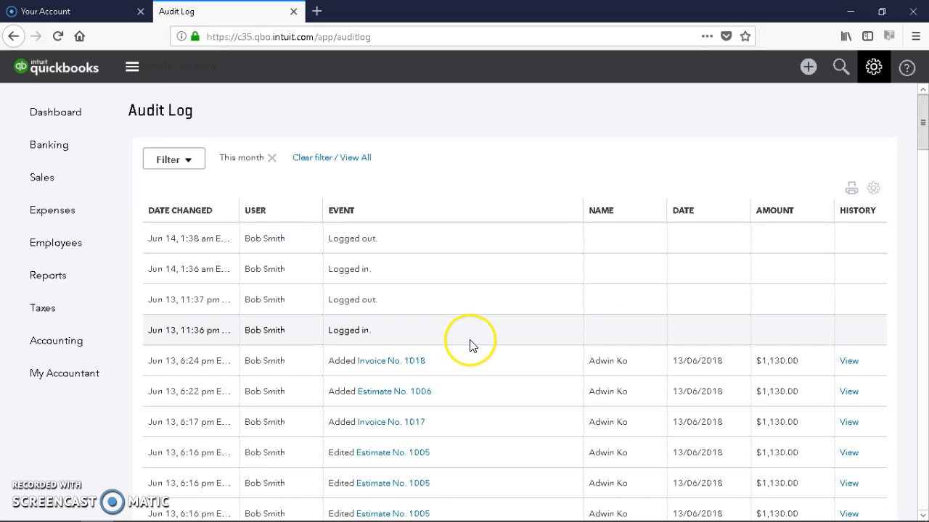
scroll(471, 341, "down", 3)
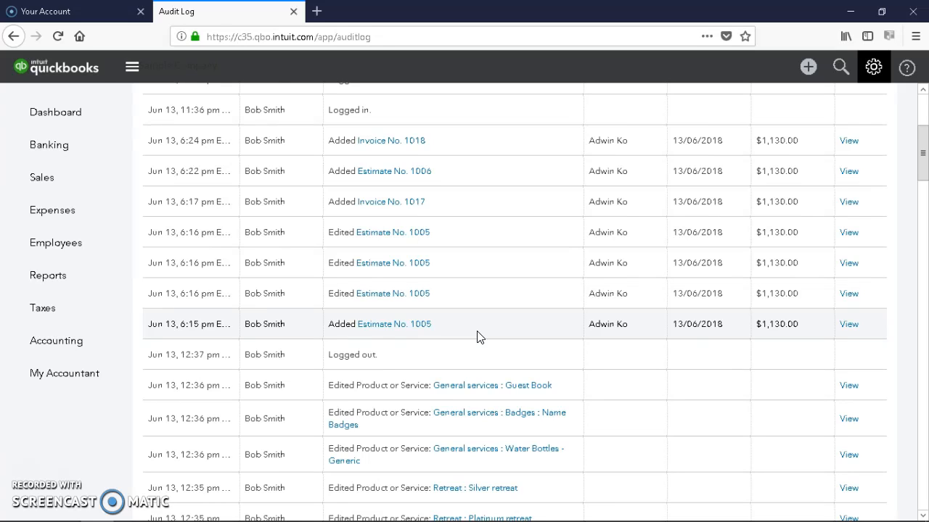
left_click(501, 352)
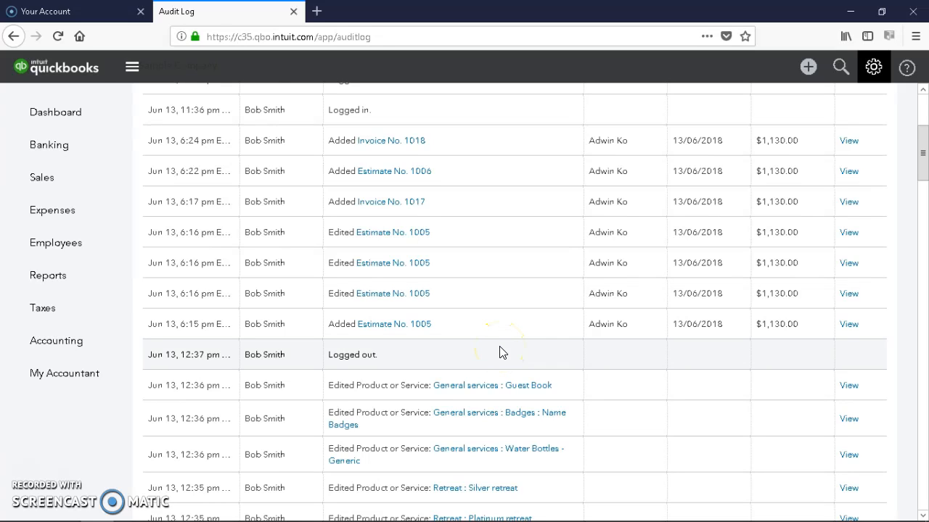
left_click(535, 323)
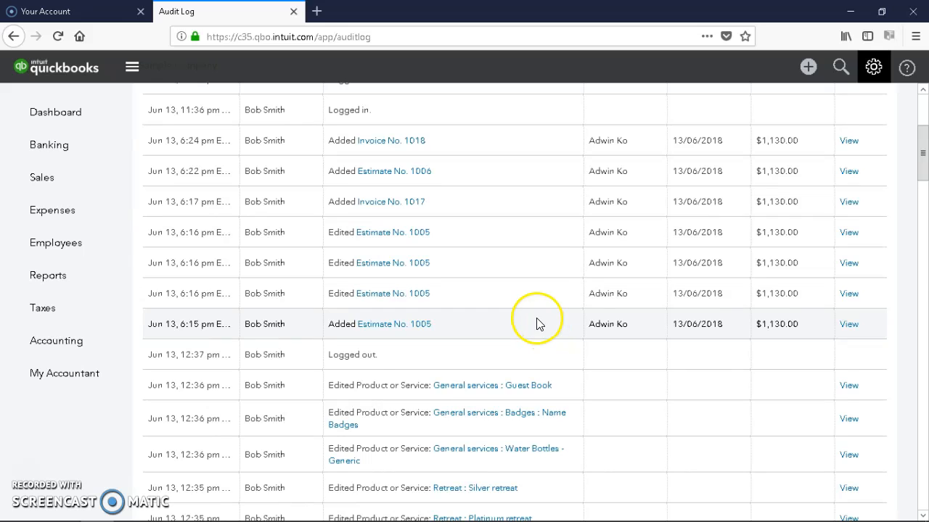
scroll(535, 323, "up", 4)
scroll(535, 323, "down", 2)
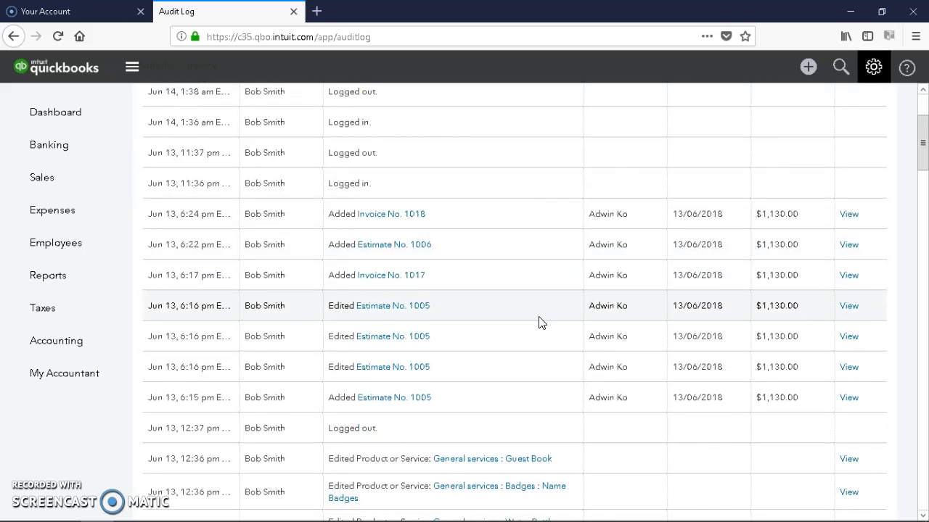
scroll(538, 317, "up", 4)
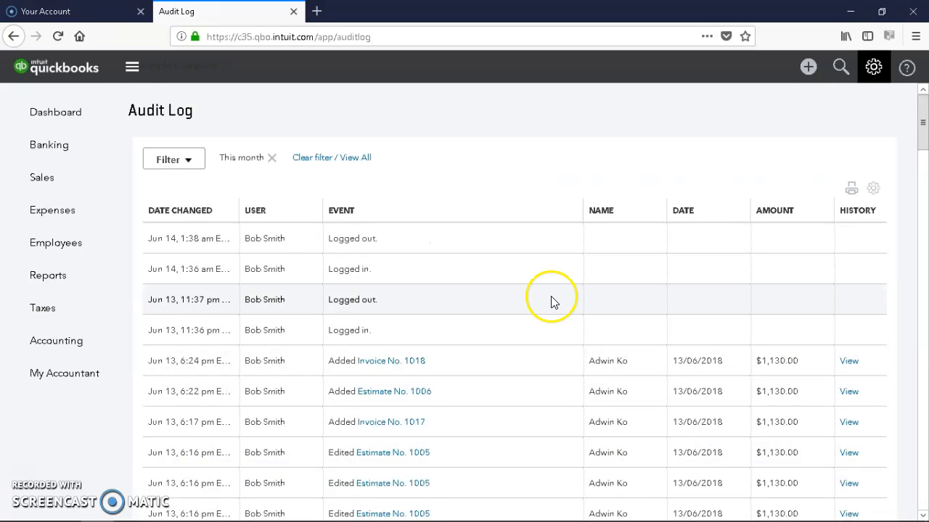